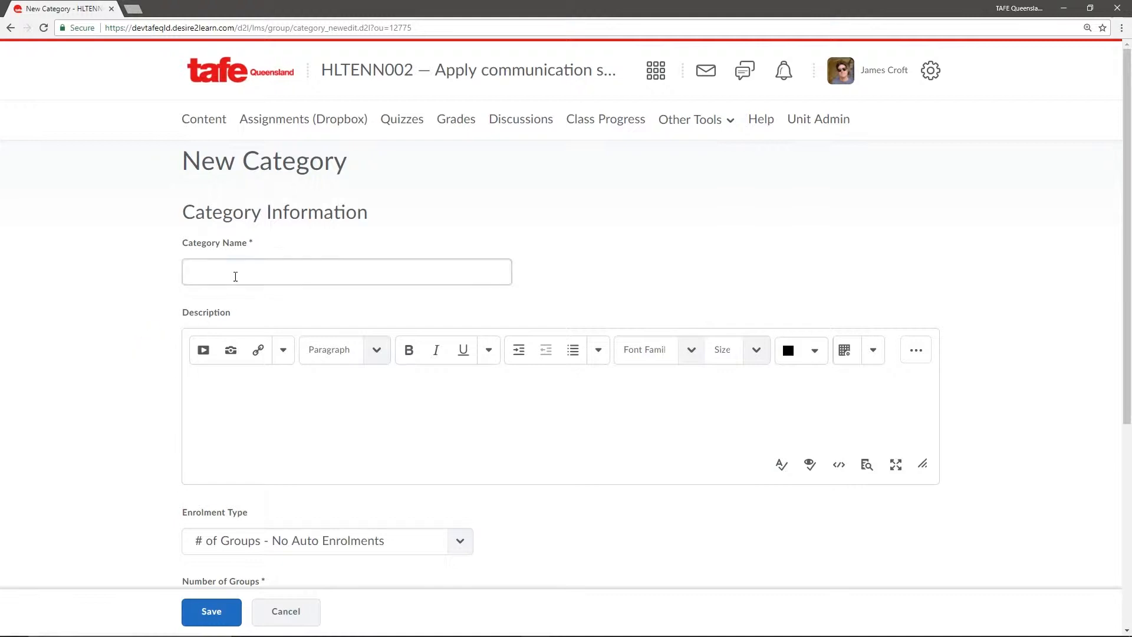
- Name the category "Study mode" and describe it as "This group categories sorts students into different study modes, like full-time, part-time, etc."
{"action": "type", "text": "Study mode"}
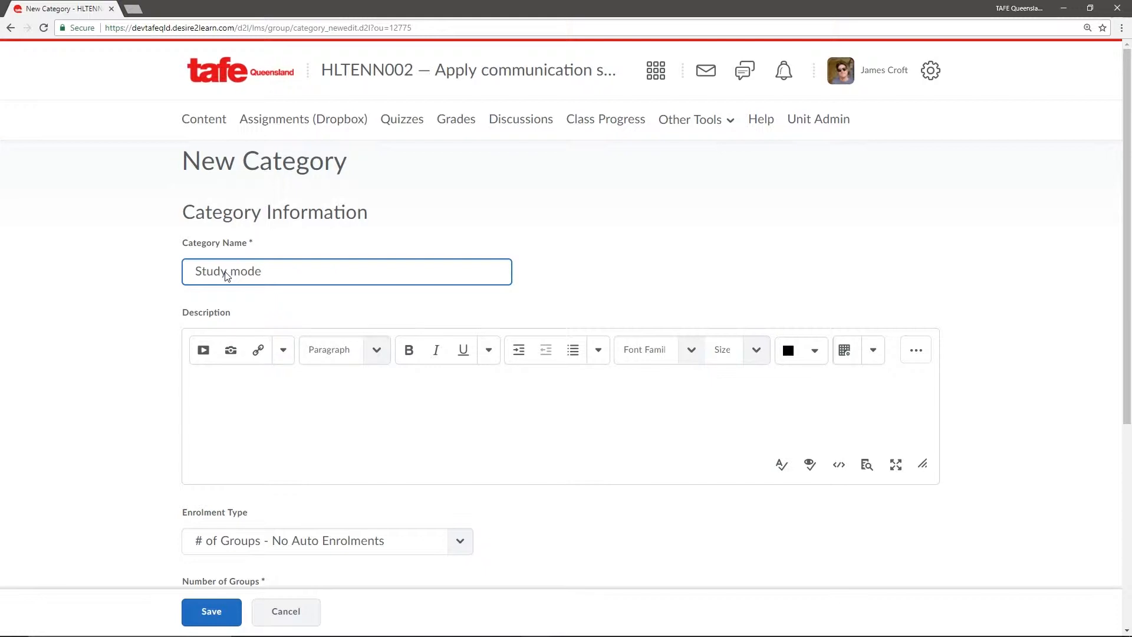
{"action": "left_click", "coordinate": [236, 387]}
{"action": "type", "text": "Thi"}
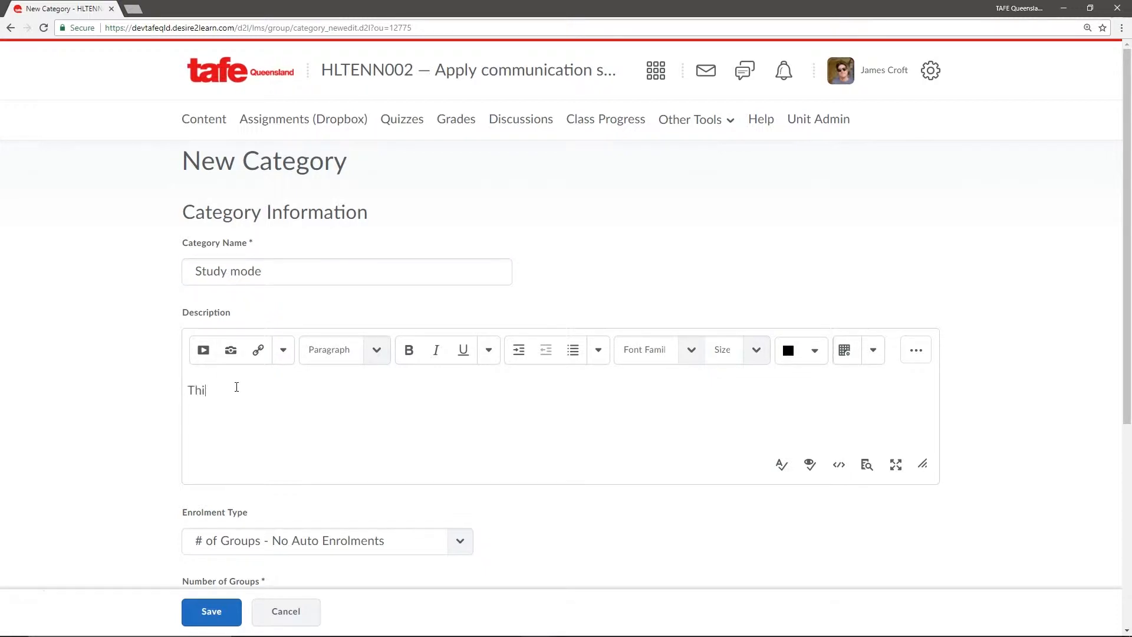
{"action": "type", "text": "s group categories sorts students into different study modes, like full-time, part-time, etc."}
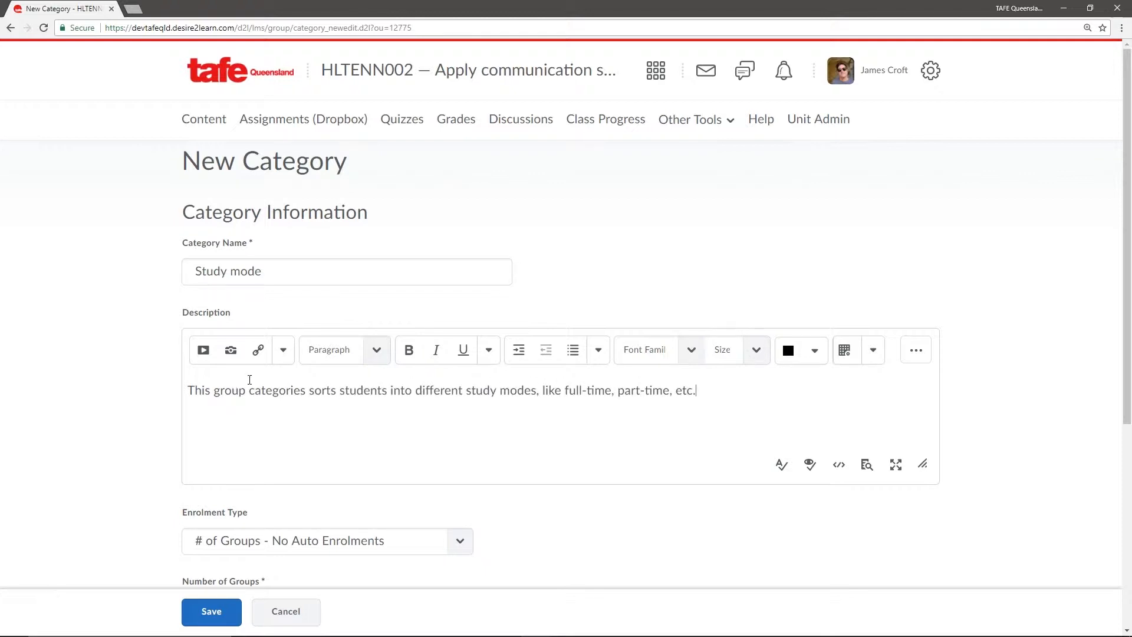
- Set the enrolment type to "# of Groups - No Auto Enrolments" with 4 groups and save the category
{"action": "scroll", "coordinate": [131, 318], "scroll_direction": "down", "scroll_amount": 3}
{"action": "scroll", "coordinate": [128, 328], "scroll_direction": "down", "scroll_amount": 1}
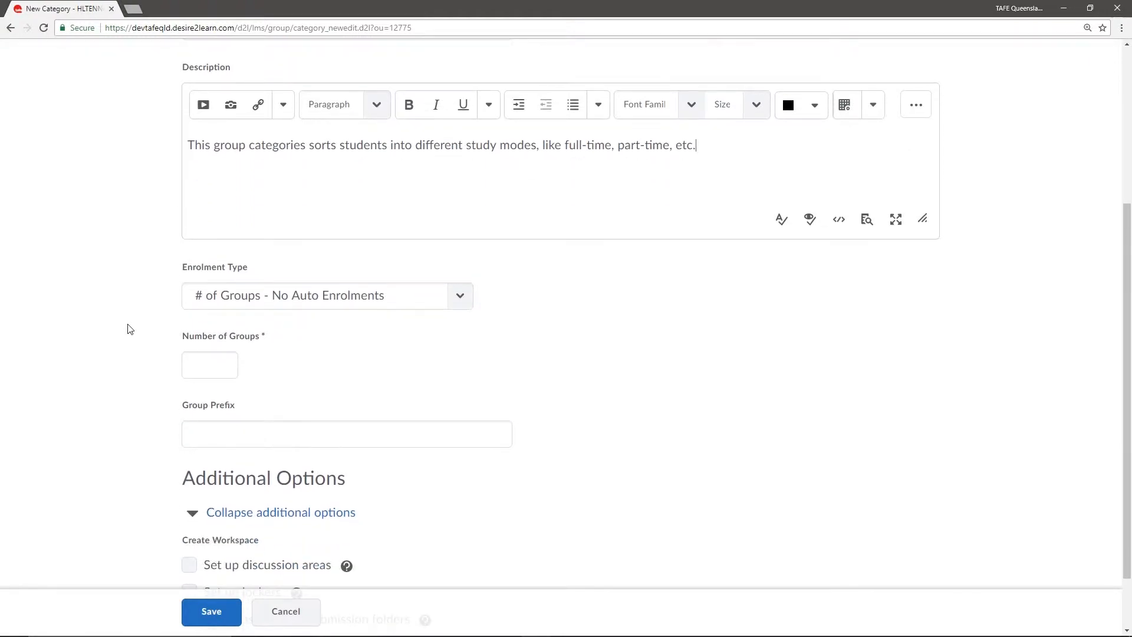
{"action": "scroll", "coordinate": [130, 328], "scroll_direction": "down", "scroll_amount": 1}
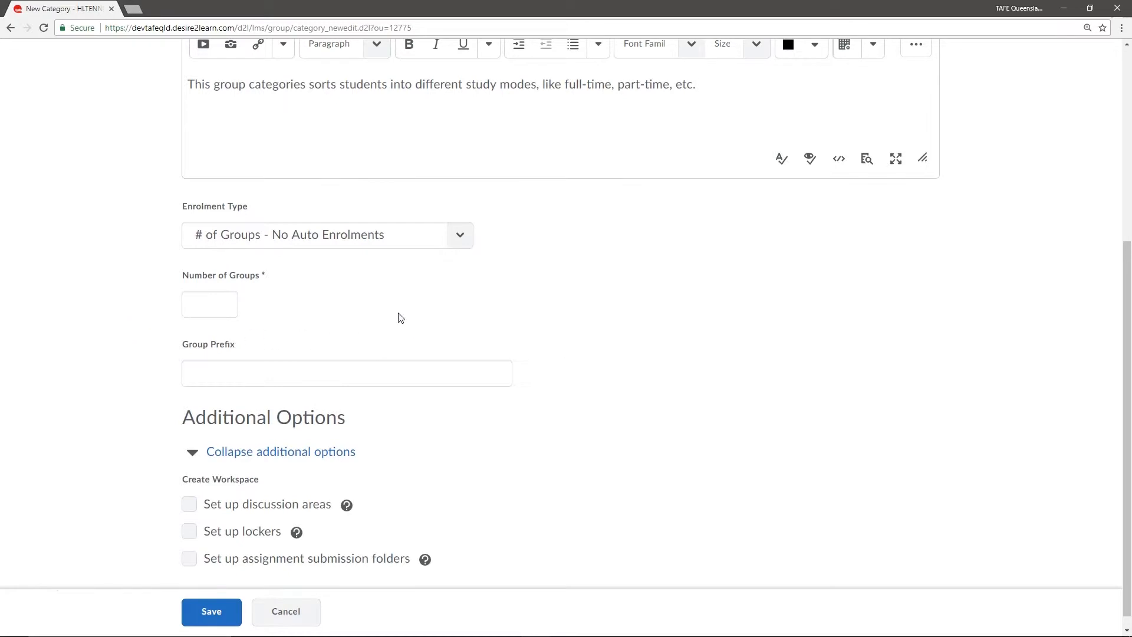
{"action": "left_click", "coordinate": [444, 243]}
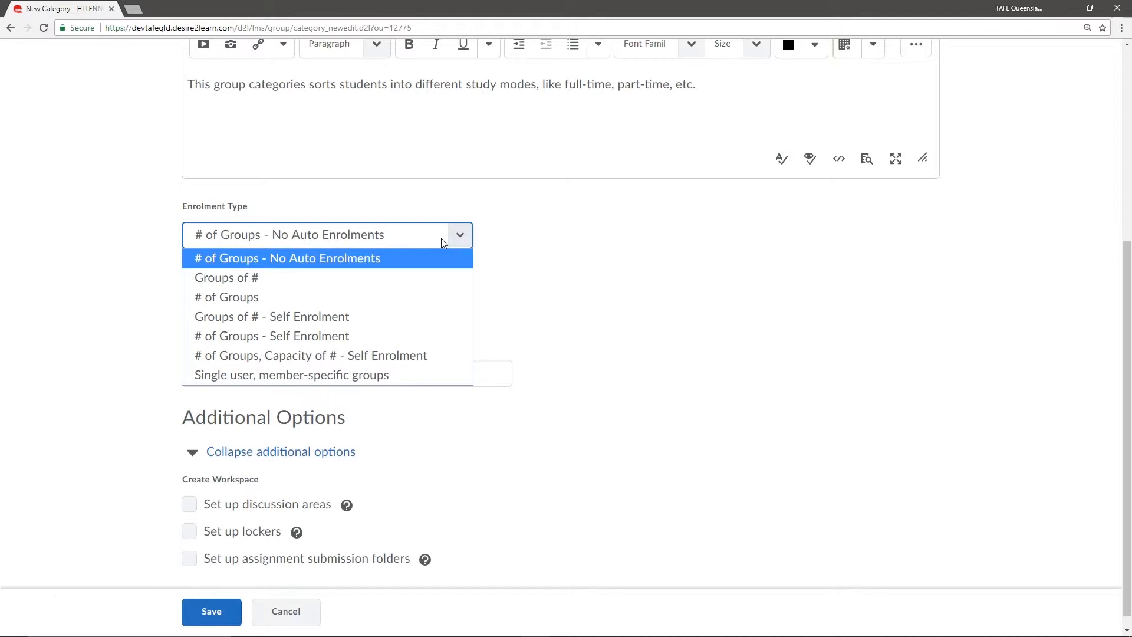
{"action": "left_click", "coordinate": [354, 264]}
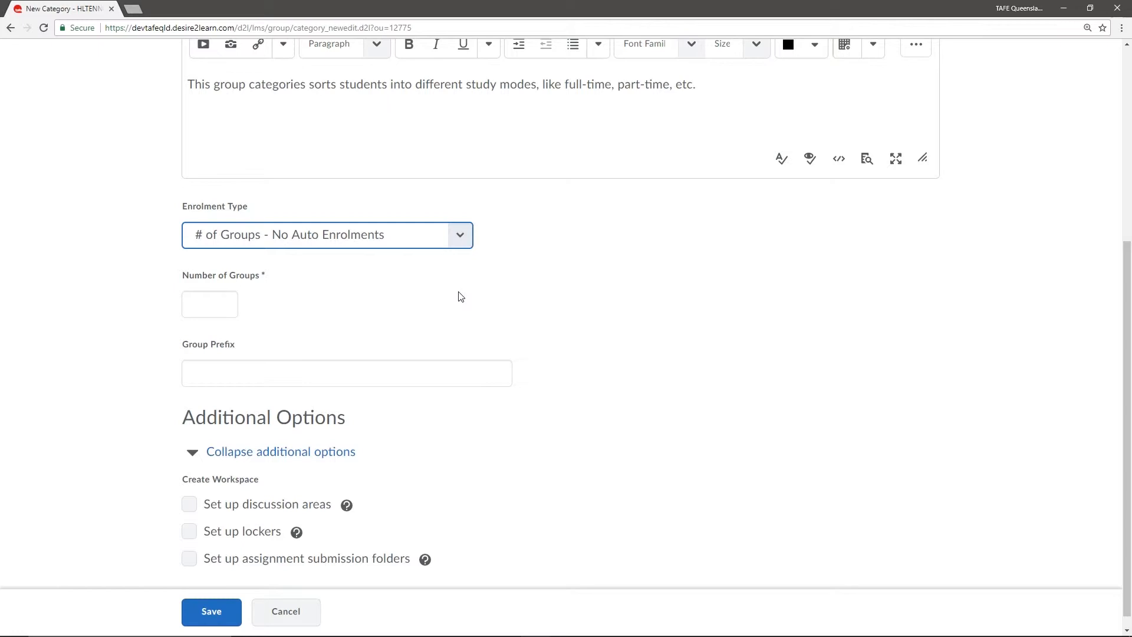
{"action": "left_click", "coordinate": [219, 301]}
{"action": "type", "text": "4"}
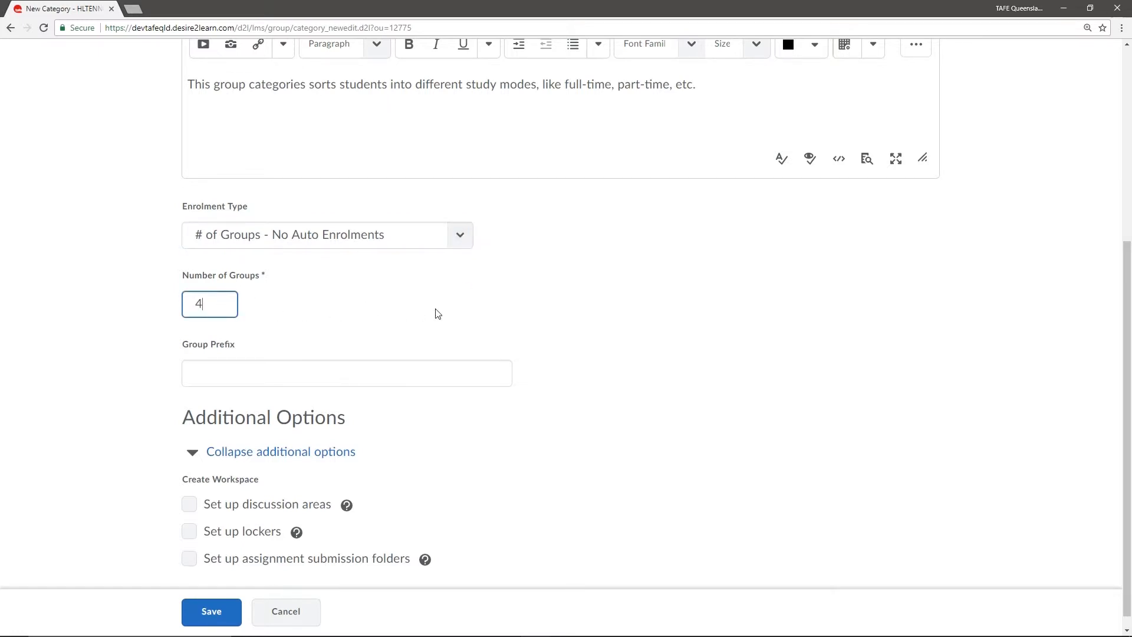
{"action": "left_click", "coordinate": [221, 613]}
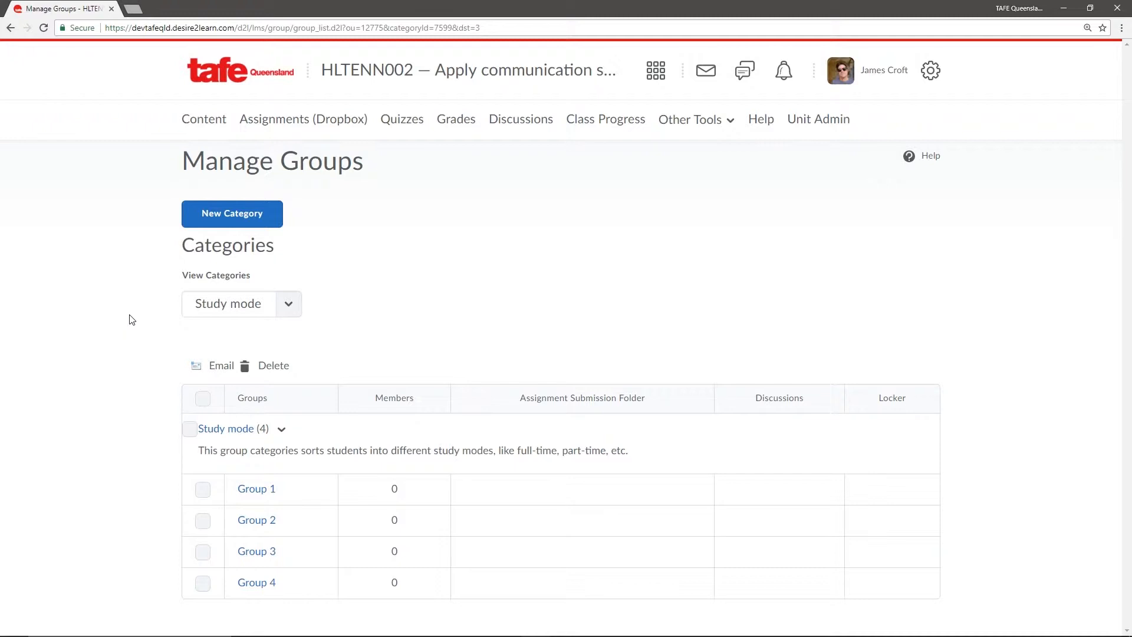
- Rename Group 1 as "Full-time Online", append "_FT_OL" to its code, describe it as "This group contains all full-time online students." and save
{"action": "left_click", "coordinate": [244, 490]}
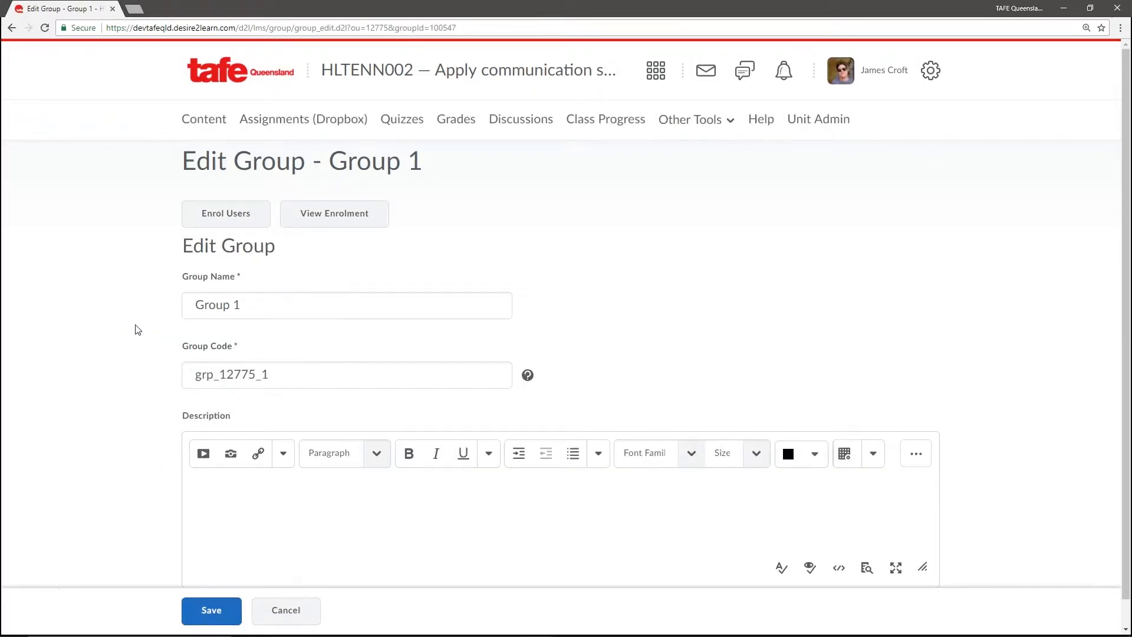
{"action": "left_click_drag", "start_coordinate": [267, 305], "coordinate": [100, 311]}
{"action": "type", "text": "Full-time Online"}
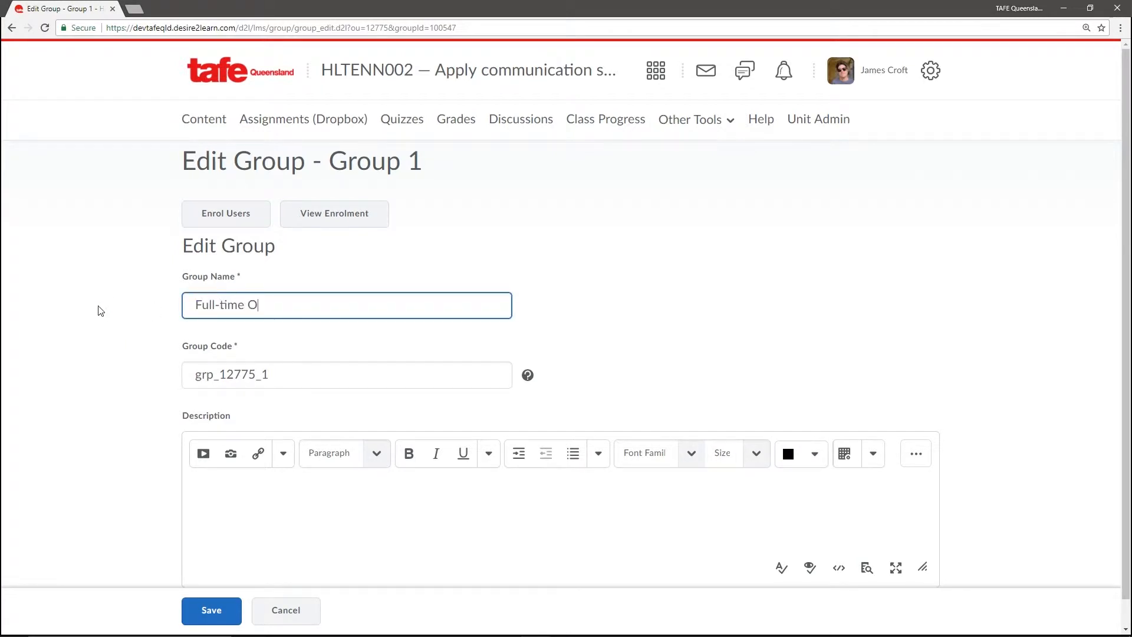
{"action": "left_click", "coordinate": [342, 375]}
{"action": "type", "text": "_FT_OL"}
{"action": "left_click", "coordinate": [281, 490]}
{"action": "type", "text": "This group contains all full-time online students."}
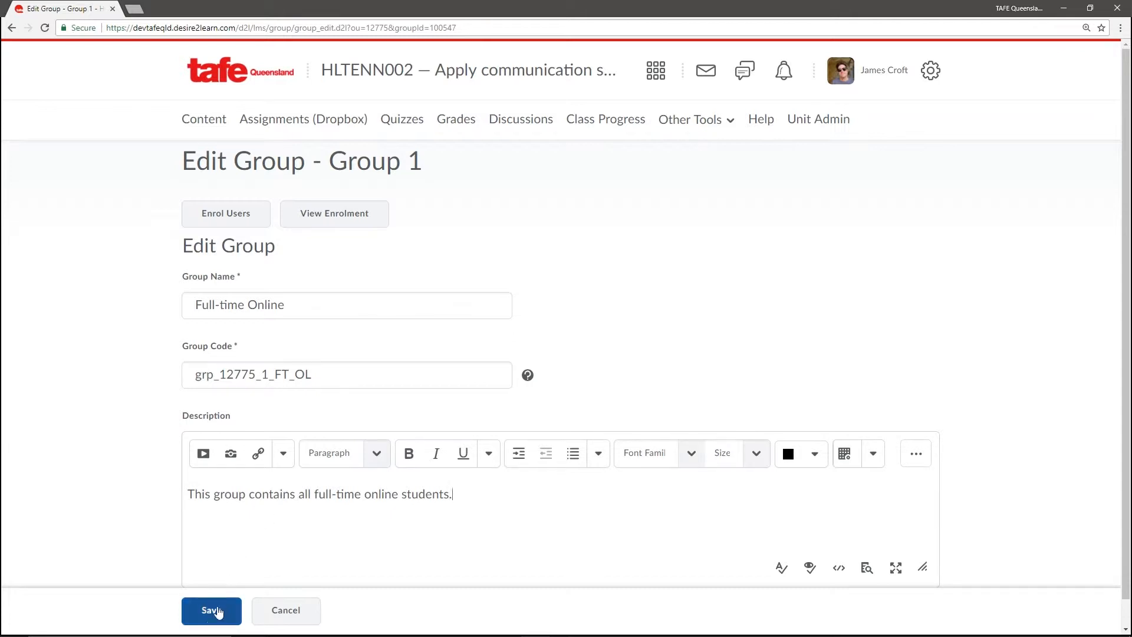
{"action": "left_click", "coordinate": [217, 610]}
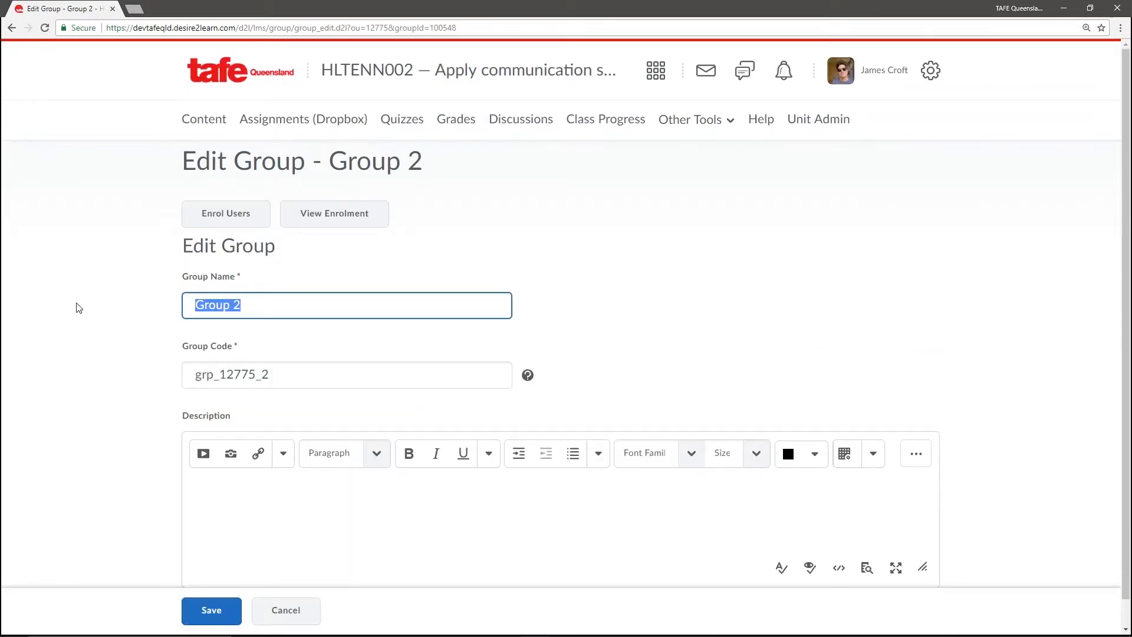
- Rename Group 2 as "Full-time On Campus", append "_FT_OC" to its code and describe it as "This group contains all full-time on campus students."
{"action": "type", "text": "Full-time On Campus"}
{"action": "key", "text": "Tab"}
{"action": "type", "text": "_FT_OC"}
{"action": "left_click", "coordinate": [318, 510]}
{"action": "type", "text": "This group contains all full-time on campus students."}
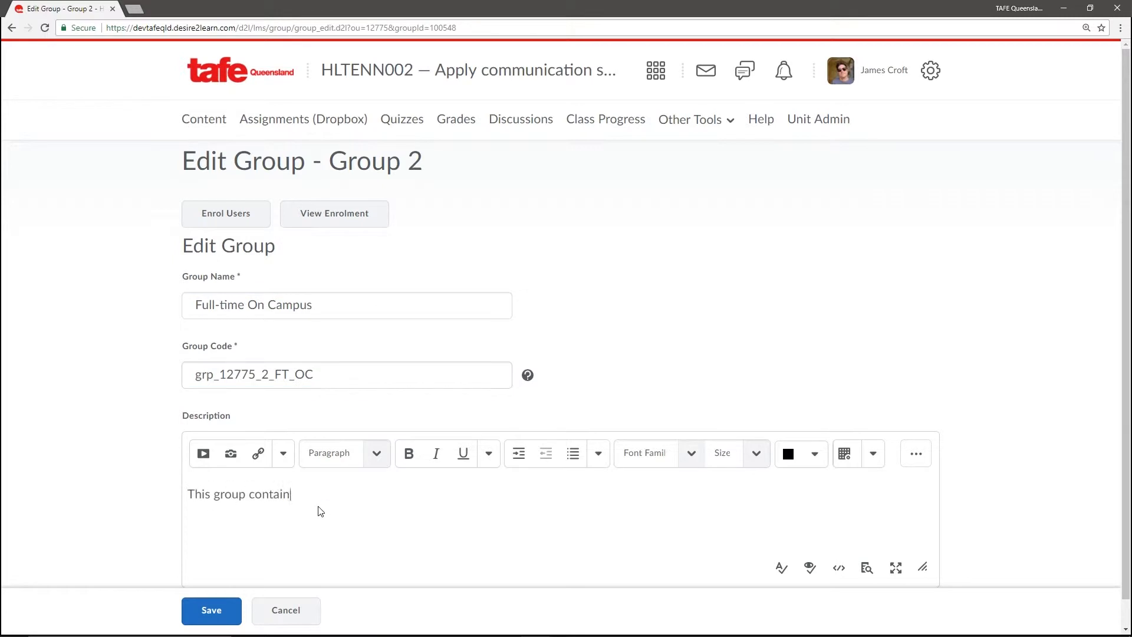
- Rename Group 3 as "Part-time Online", append "_PT_OL" to its code and describe it as "This group contains all part-time online students."
{"action": "type", "text": "Part-time Online"}
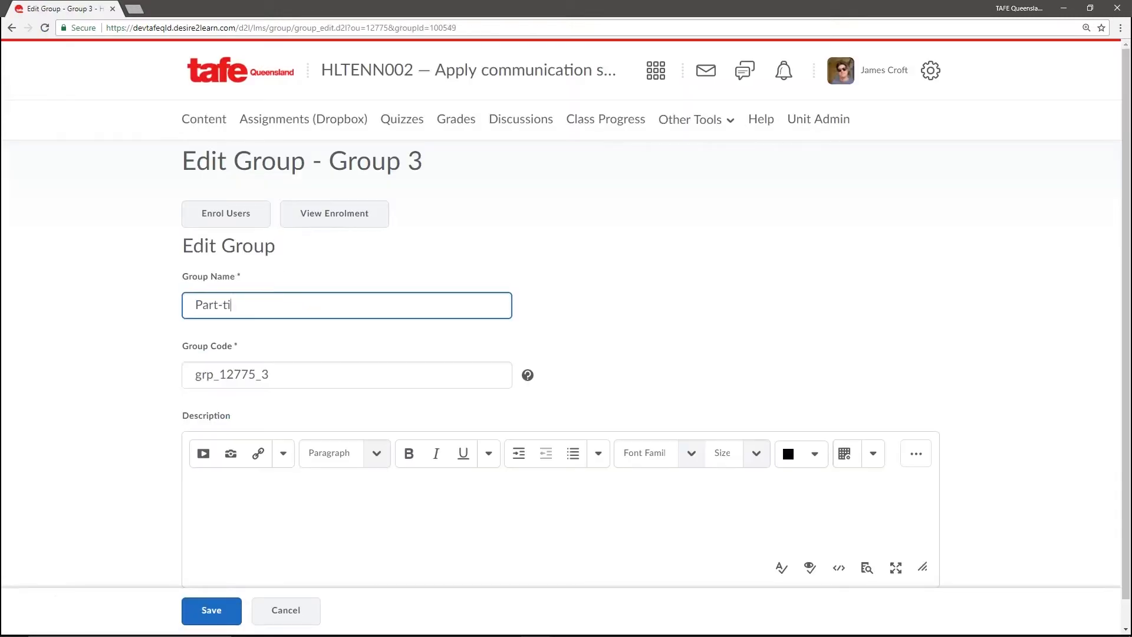
{"action": "key", "text": "Tab"}
{"action": "type", "text": "_PT_OL"}
{"action": "left_click", "coordinate": [346, 483]}
{"action": "type", "text": "This group contains all part-time online students."}
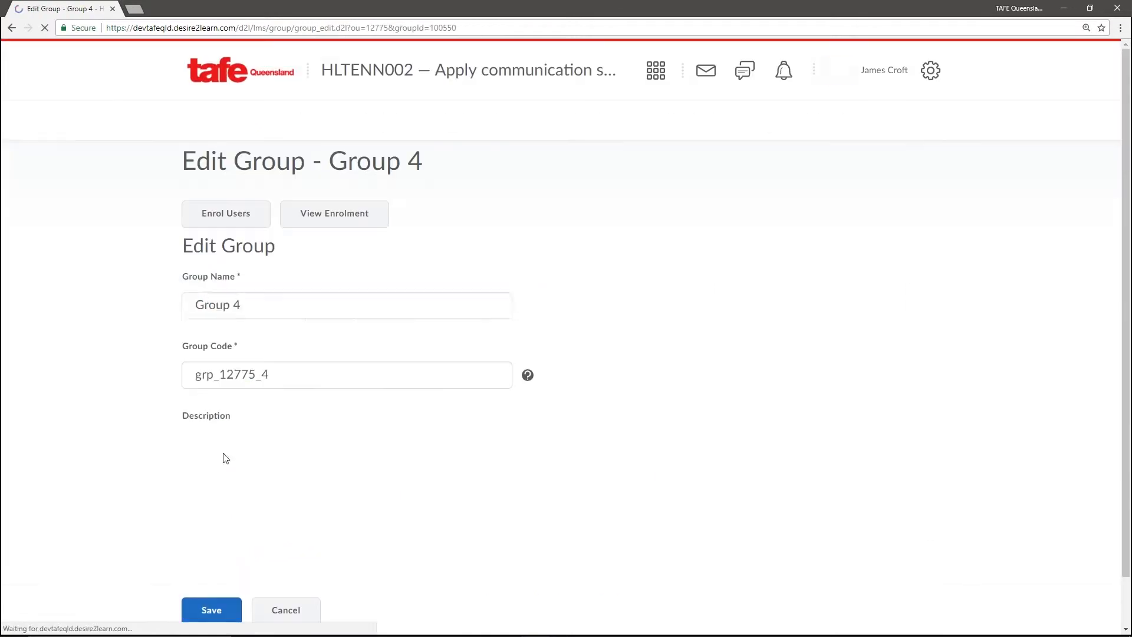
- Rename Group 4 as "Part-time On Campus", append "_PT_OC" to its code and describe it as "This group contains all part-time on campus students."
{"action": "type", "text": "Part-time On Campus"}
{"action": "key", "text": "Tab"}
{"action": "type", "text": "_PT_OC"}
{"action": "left_click", "coordinate": [256, 488]}
{"action": "type", "text": "This group contains all part-time on campus students."}
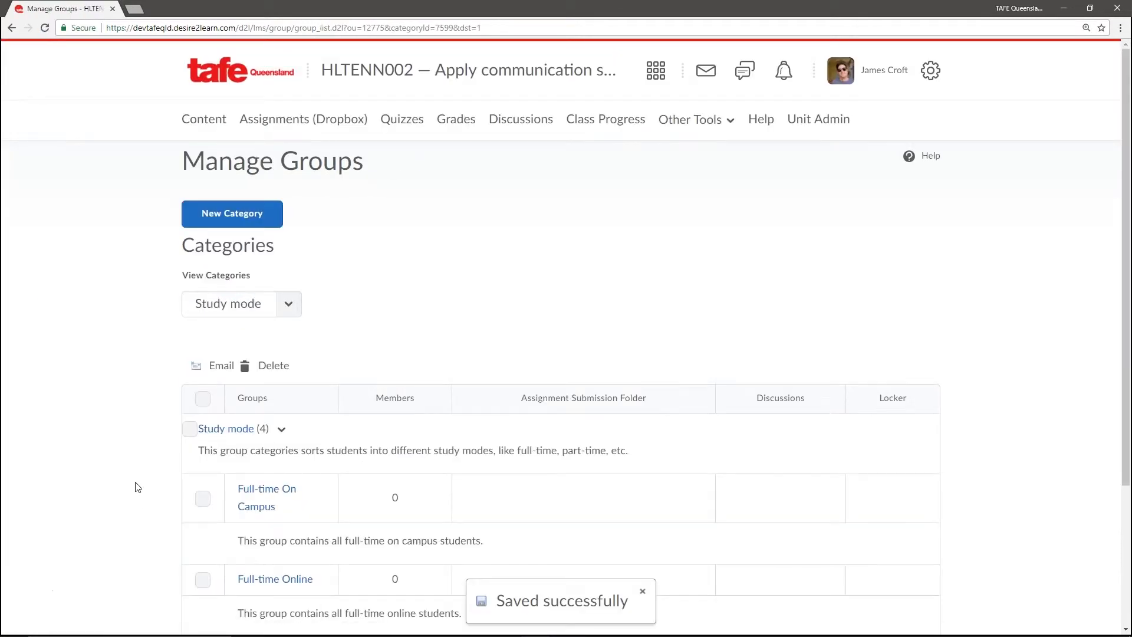
- Open user enrolment for the Study mode category and enrol the first two listed students in Full-time On Campus only
{"action": "scroll", "coordinate": [136, 487], "scroll_direction": "down", "scroll_amount": 3}
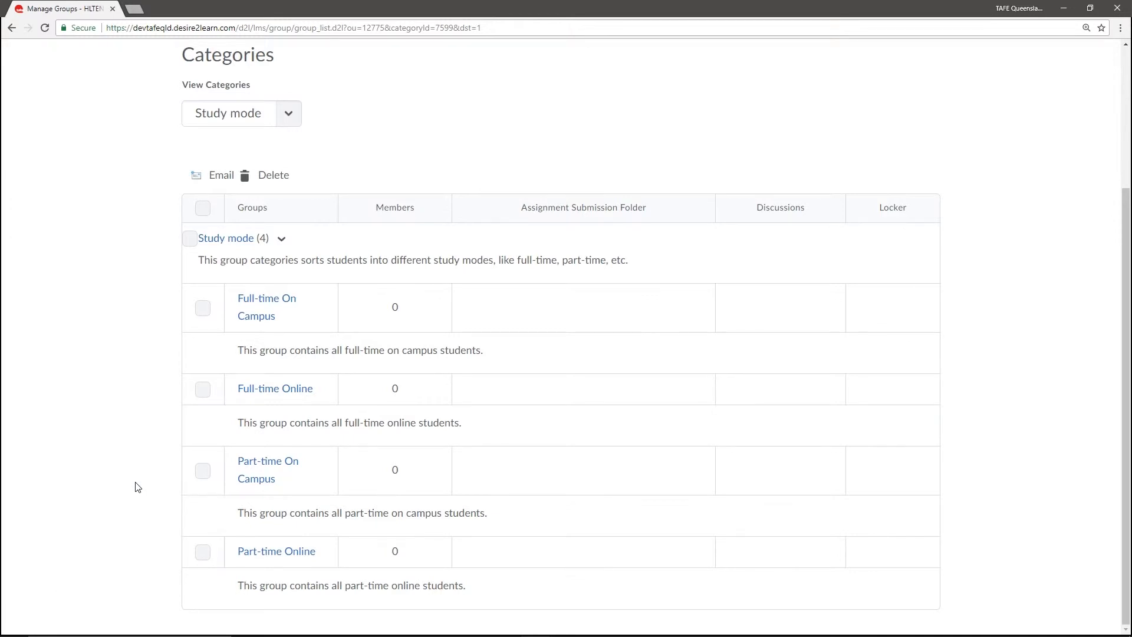
{"action": "left_click", "coordinate": [281, 239]}
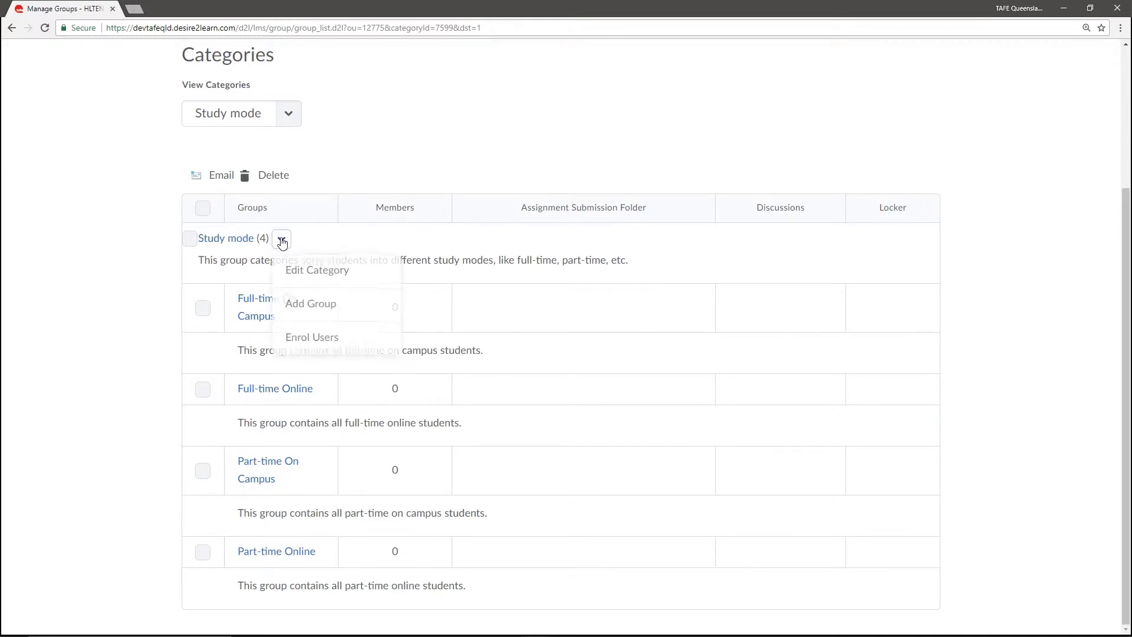
{"action": "left_click", "coordinate": [321, 339]}
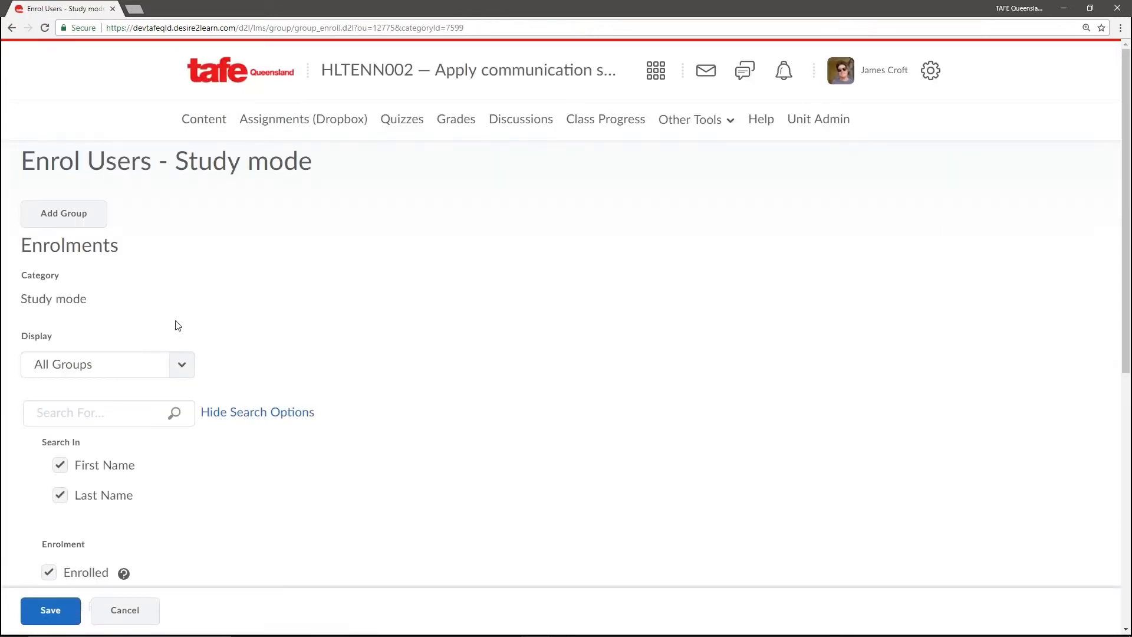
{"action": "scroll", "coordinate": [177, 324], "scroll_direction": "down", "scroll_amount": 8}
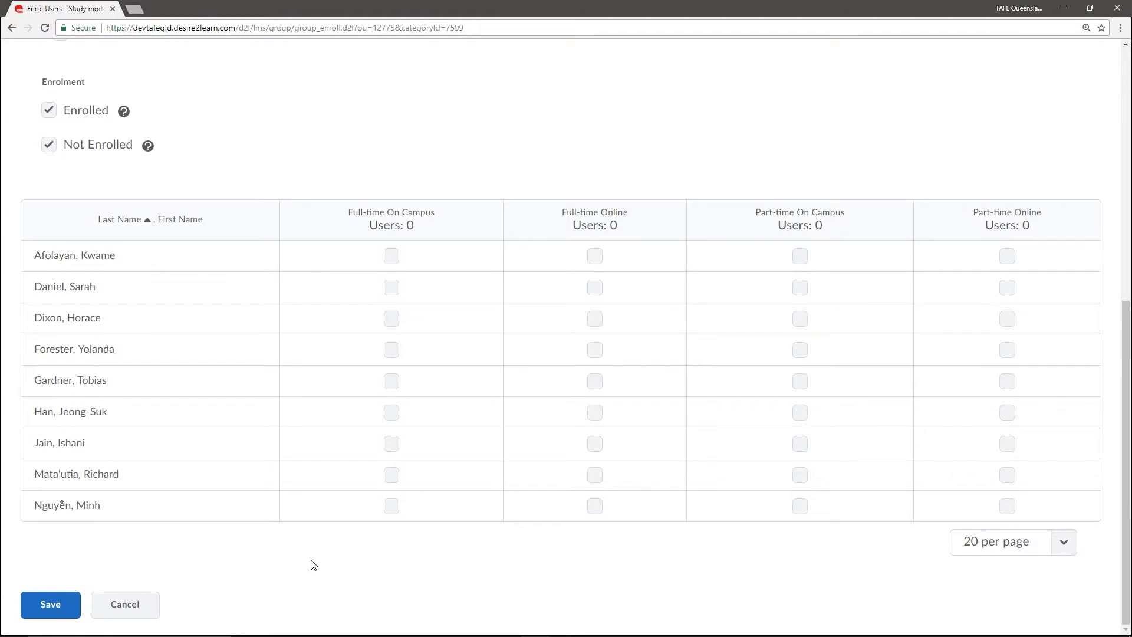
{"action": "left_click", "coordinate": [393, 258]}
{"action": "left_click", "coordinate": [392, 287]}
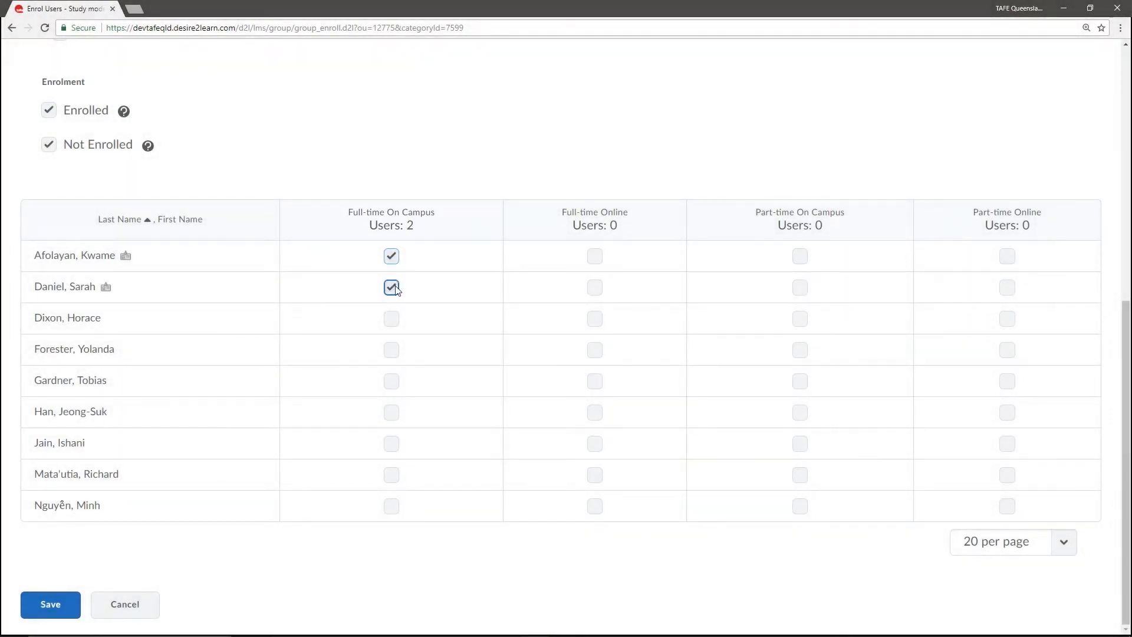
{"action": "left_click", "coordinate": [595, 288]}
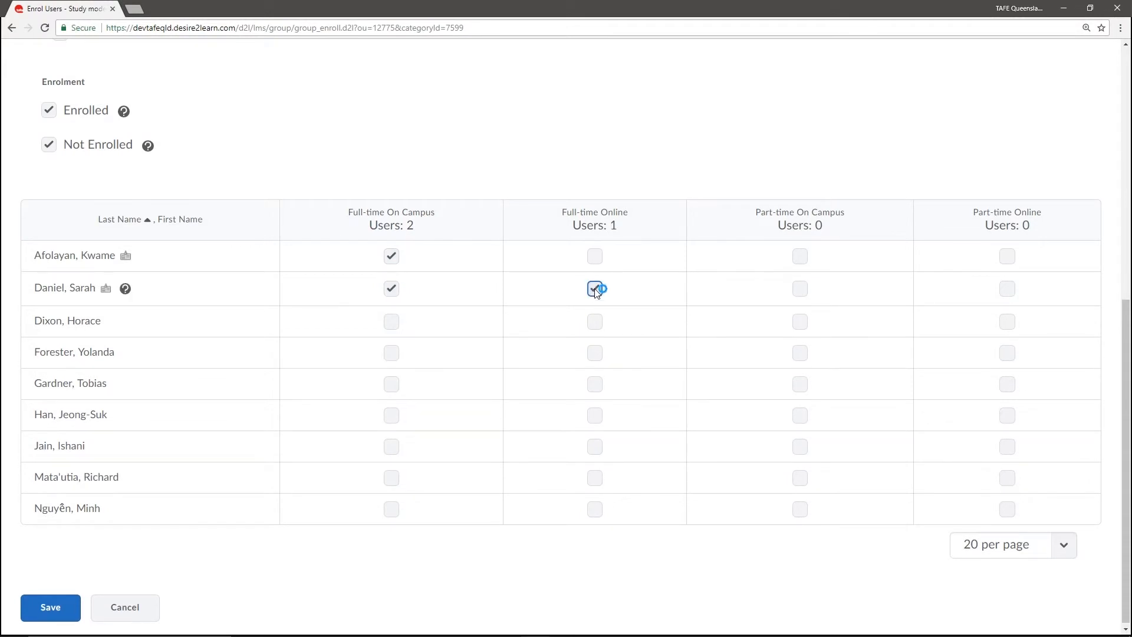
{"action": "left_click", "coordinate": [596, 288]}
- Enrol the third, fourth and sixth listed students in Full-time Online, and the fifth and seventh in Part-time Online
{"action": "left_click", "coordinate": [596, 320]}
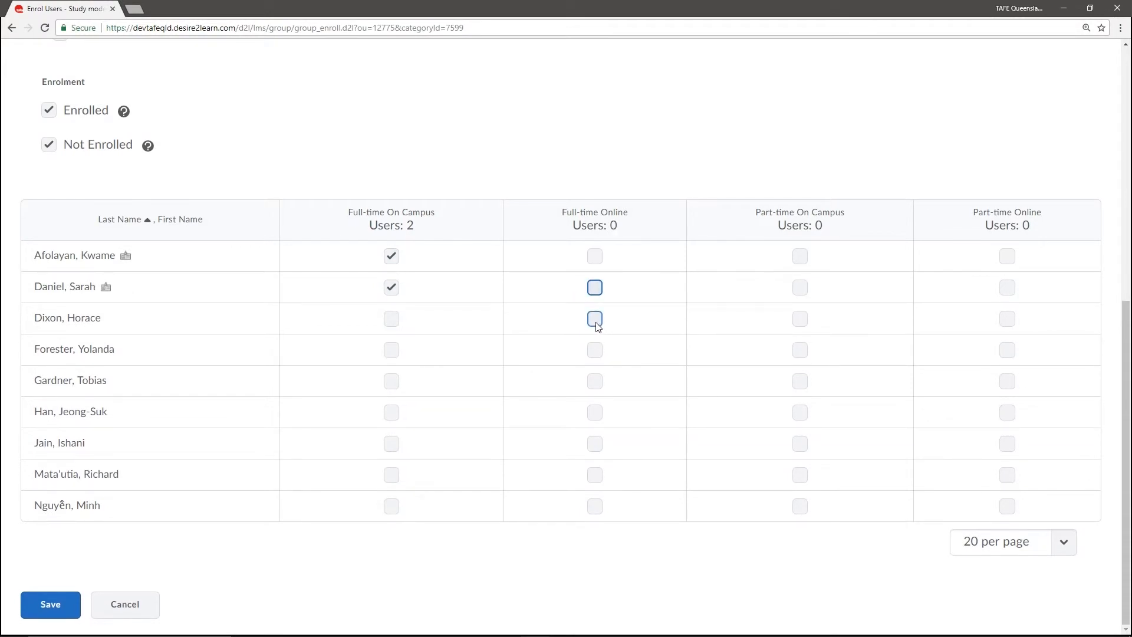
{"action": "left_click", "coordinate": [597, 354]}
{"action": "left_click", "coordinate": [595, 412]}
{"action": "left_click", "coordinate": [1012, 386]}
{"action": "left_click", "coordinate": [1009, 444]}
- Enrol the eighth listed student in Part-time On Campus and the ninth in Full-time On Campus, and save the enrolments
{"action": "left_click", "coordinate": [800, 476]}
{"action": "left_click", "coordinate": [391, 507]}
{"action": "left_click", "coordinate": [46, 606]}
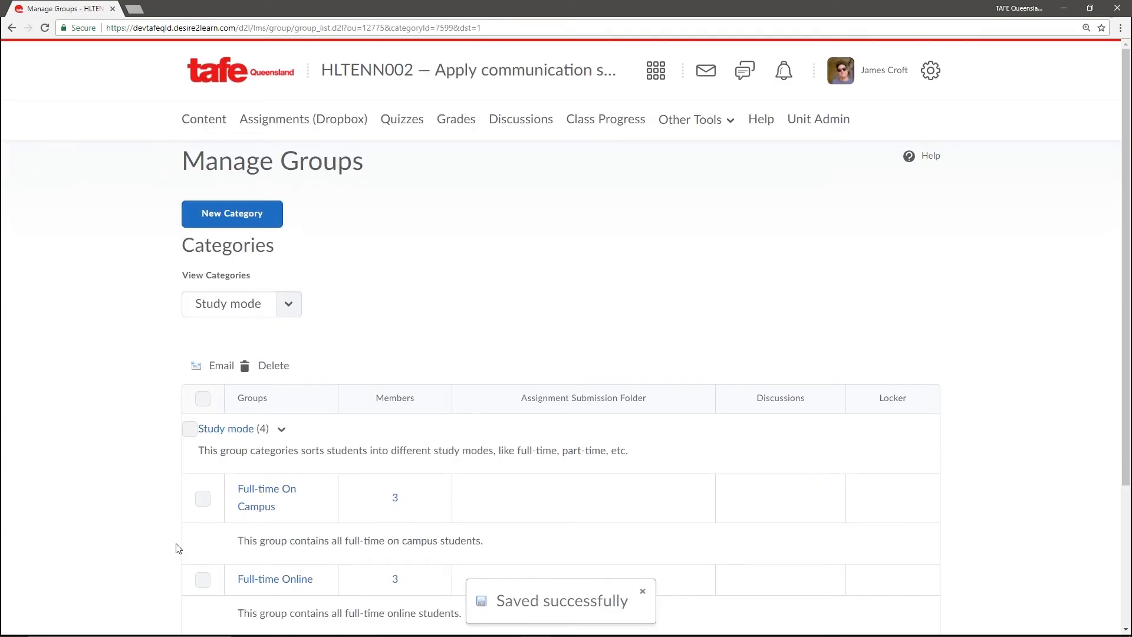
{"action": "scroll", "coordinate": [176, 548], "scroll_direction": "down", "scroll_amount": 3}
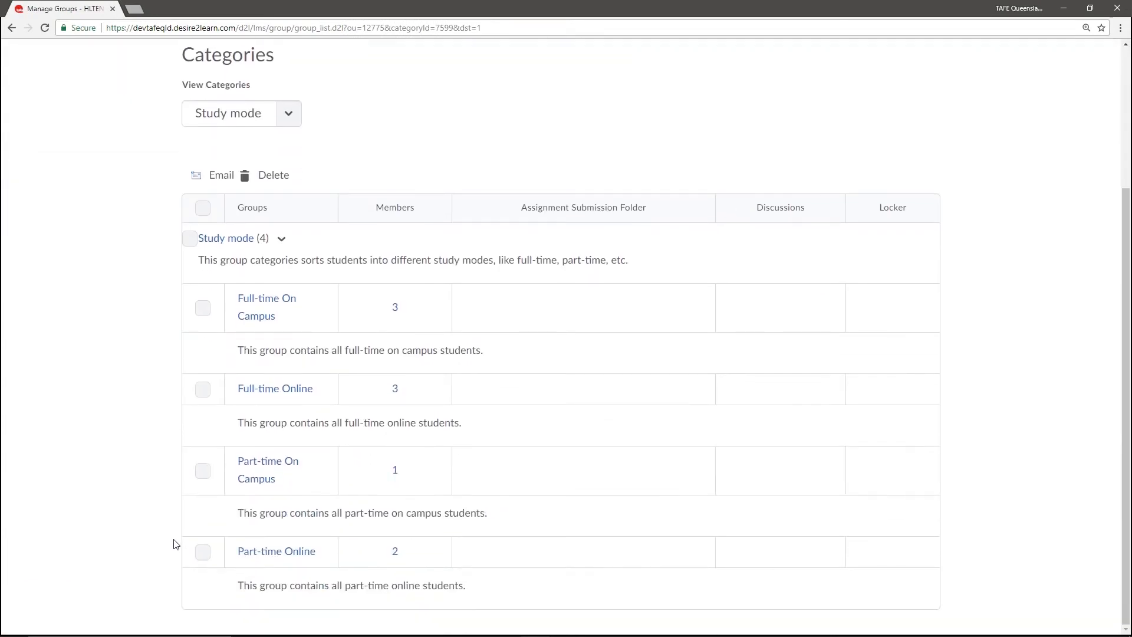